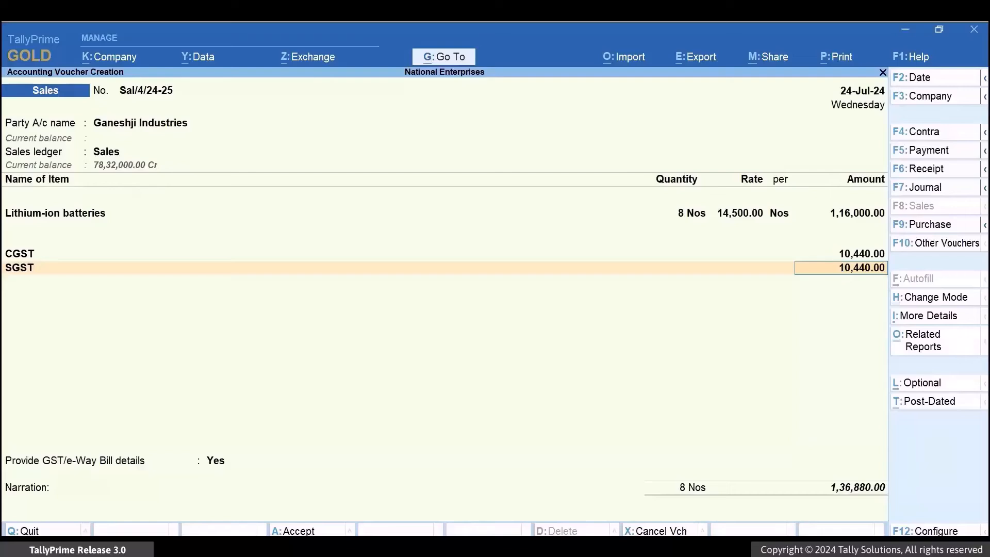
pyautogui.press('Return')
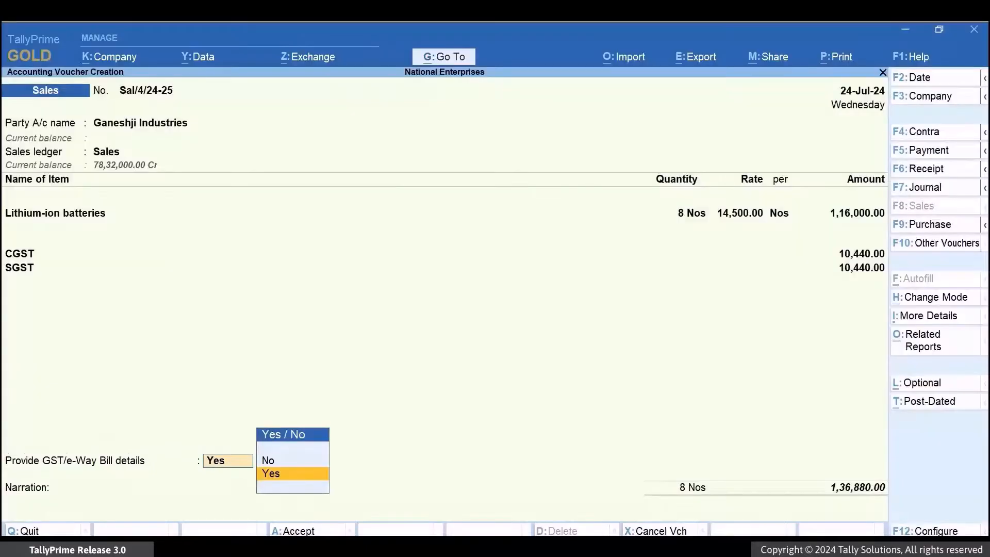
pyautogui.press('Return')
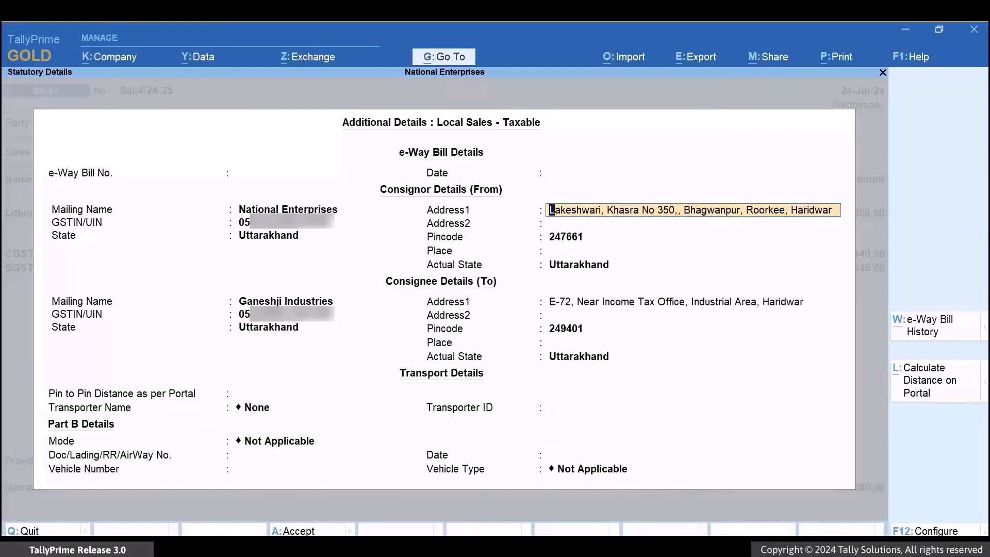
pyautogui.press('Escape')
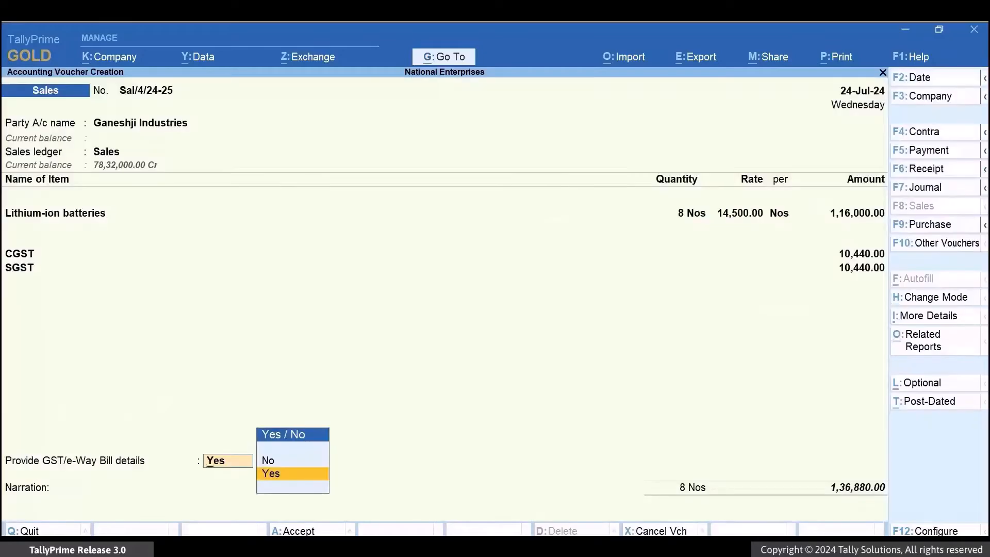
pyautogui.press('BackSpace')
pyautogui.press('BackSpace')
pyautogui.press('BackSpace')
pyautogui.press('BackSpace')
pyautogui.press('BackSpace')
pyautogui.press('BackSpace')
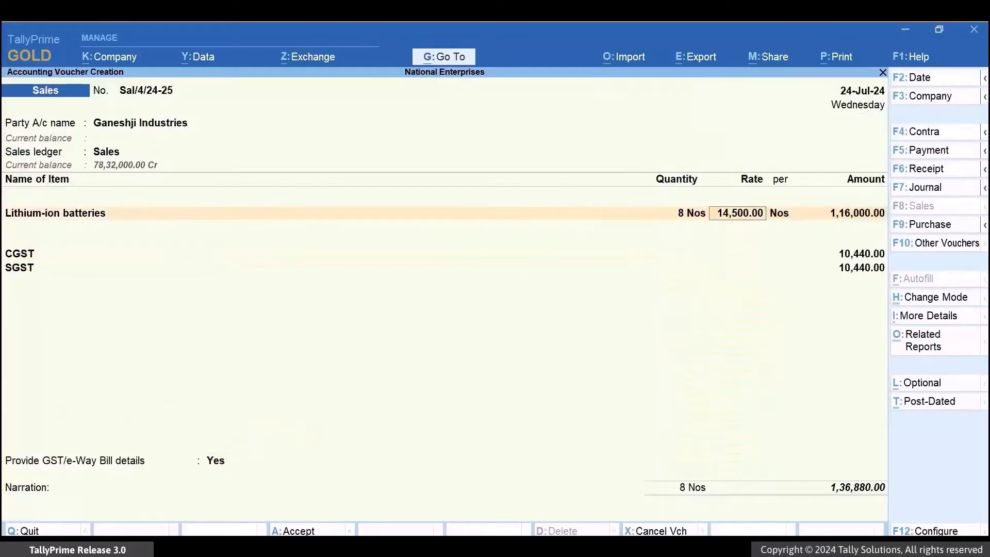
pyautogui.press('BackSpace')
pyautogui.press('BackSpace')
pyautogui.press('BackSpace')
pyautogui.press('BackSpace')
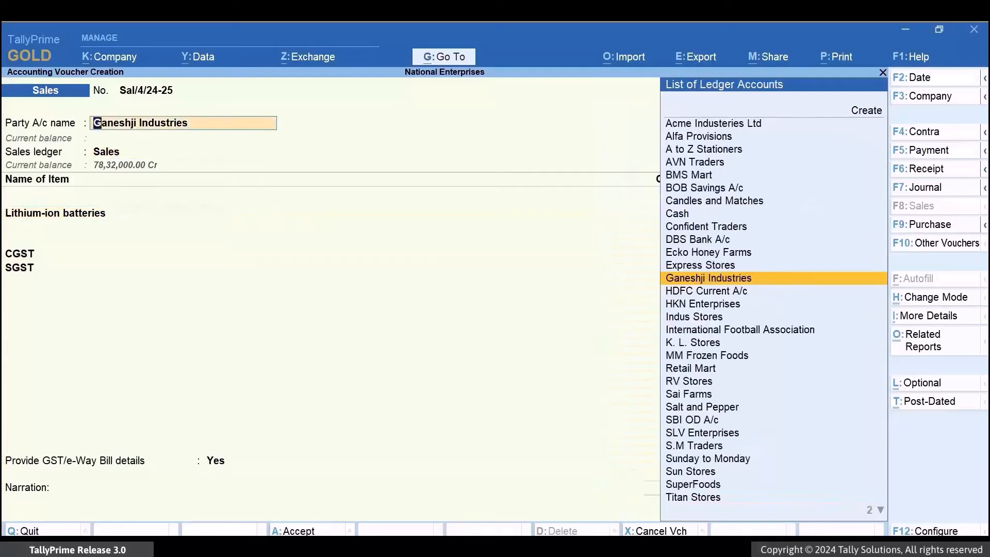
pyautogui.press('Return')
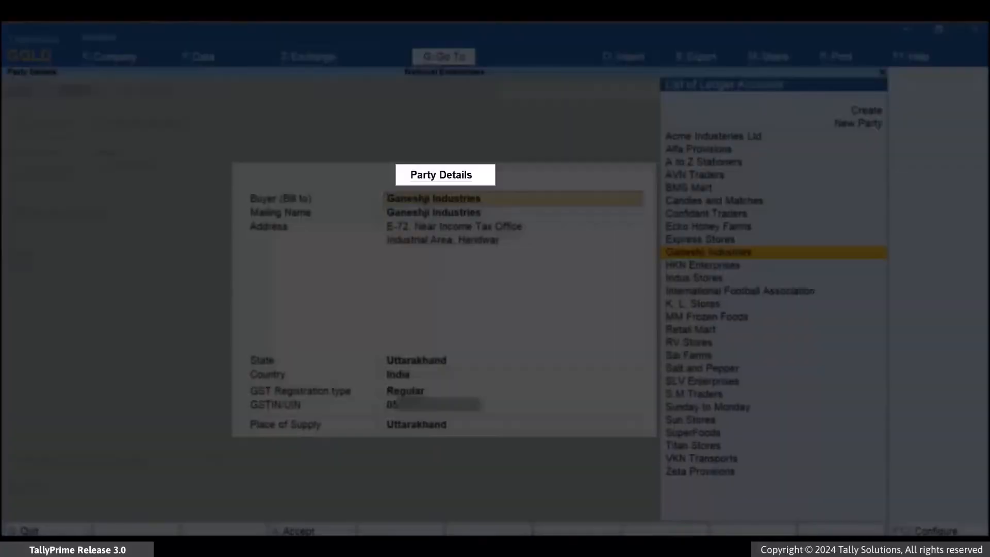
pyautogui.press('Return')
pyautogui.press('Return')
pyautogui.press('Return')
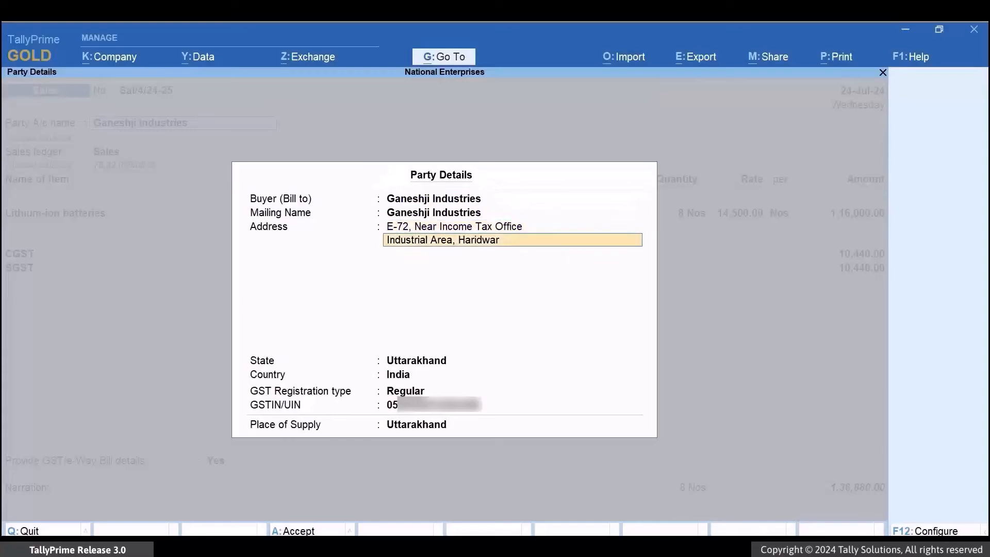
pyautogui.press('Return')
pyautogui.press('Return')
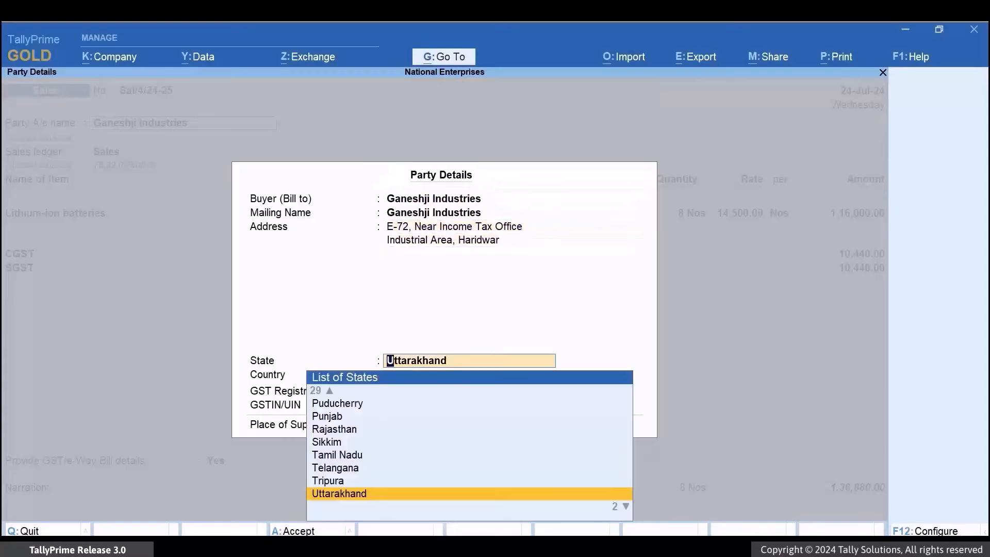
pyautogui.press('Return')
pyautogui.hotkey('ctrl', 'a')
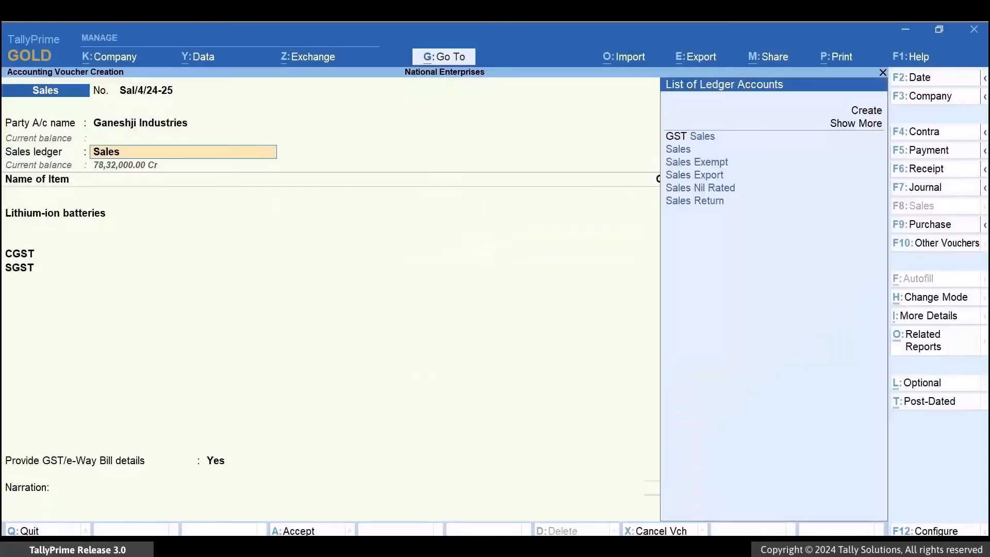
pyautogui.click(215, 461)
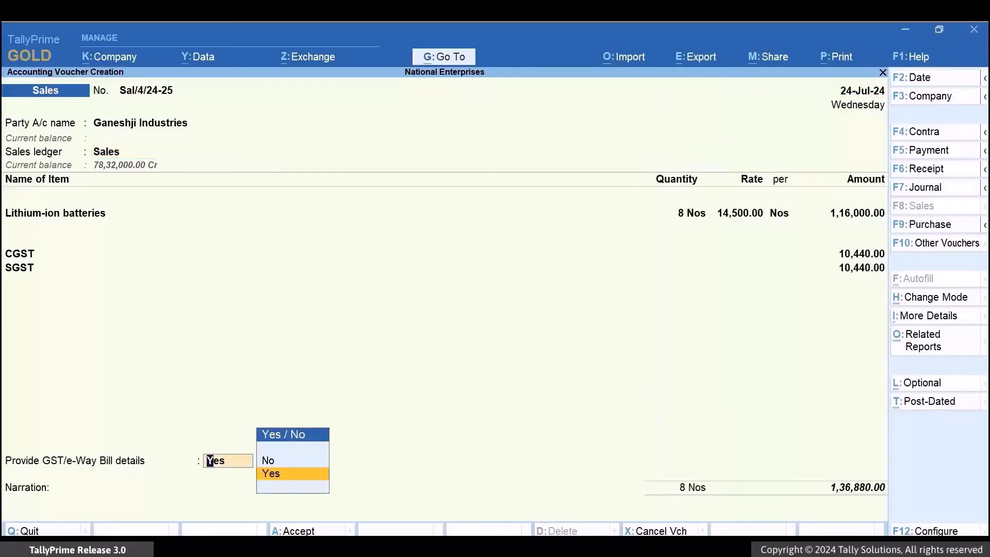
# Open the e-Way Bill additional details and step past the consignor and consignee addresses to the distance field.
pyautogui.press('Return')
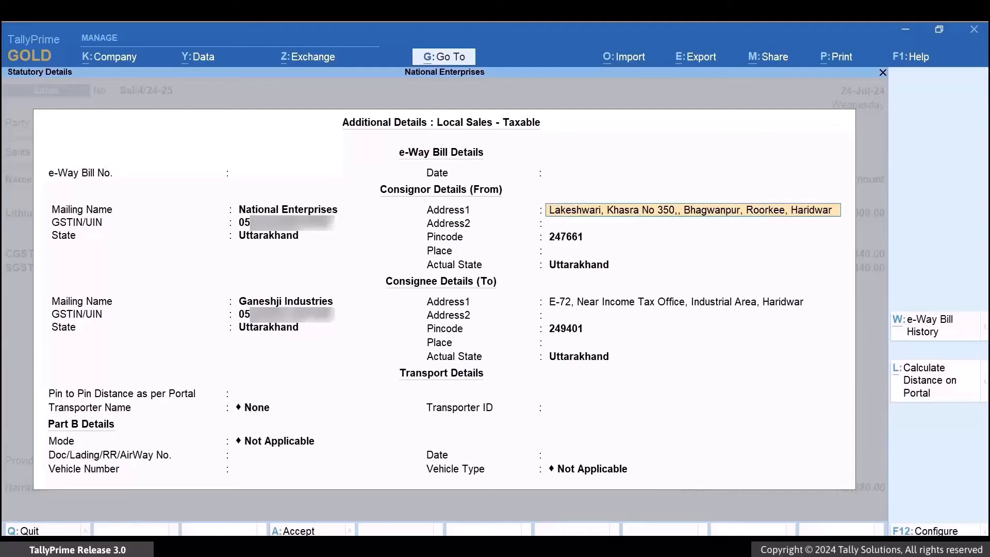
pyautogui.press('Return')
pyautogui.press('Return')
pyautogui.press('Return')
pyautogui.press('Return')
pyautogui.press('Return')
pyautogui.press('Return')
pyautogui.press('Return')
pyautogui.press('Return')
pyautogui.press('Return')
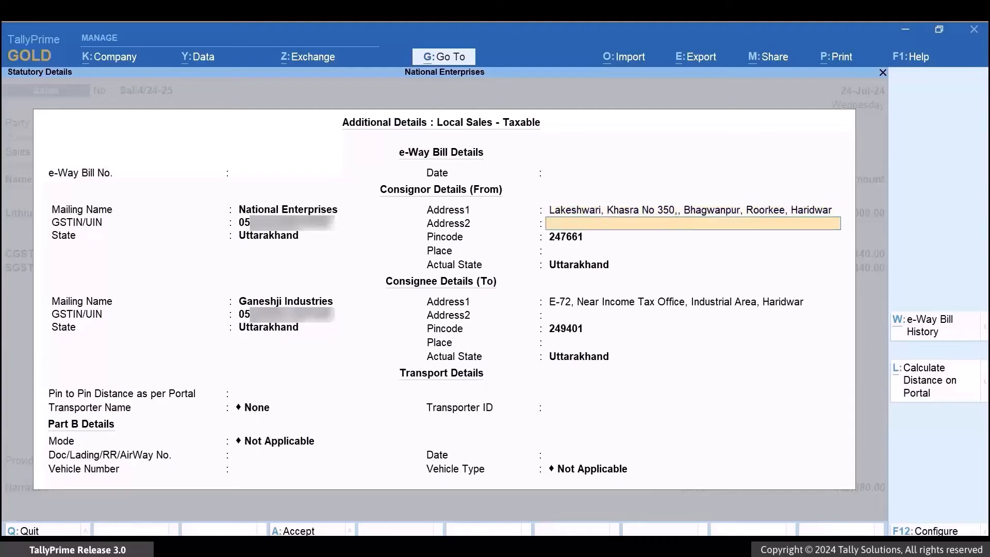
pyautogui.press('Return')
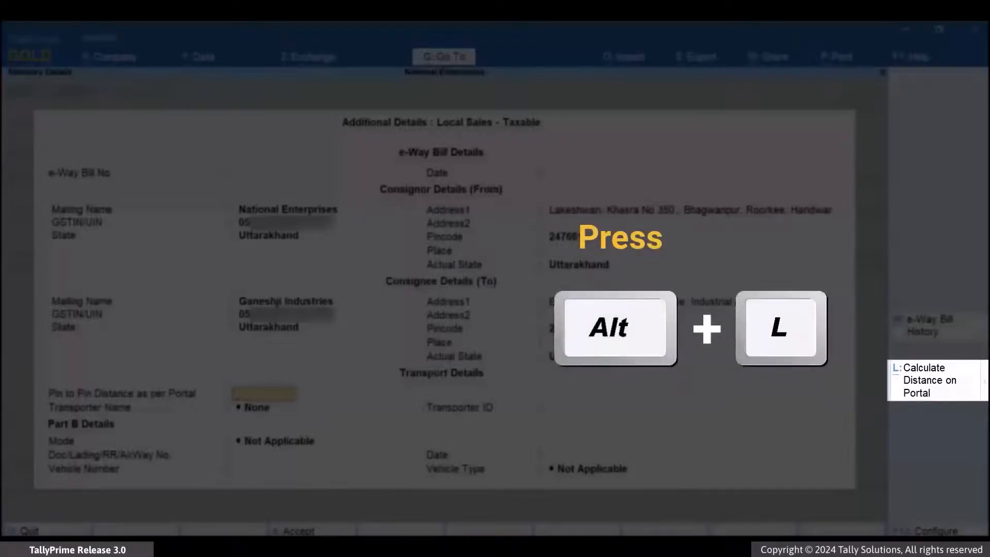
# Search the portal's pin-to-pin distance from 247661 to 249401, entering the captcha, to get 40 km.
pyautogui.hotkey('alt', 'l')
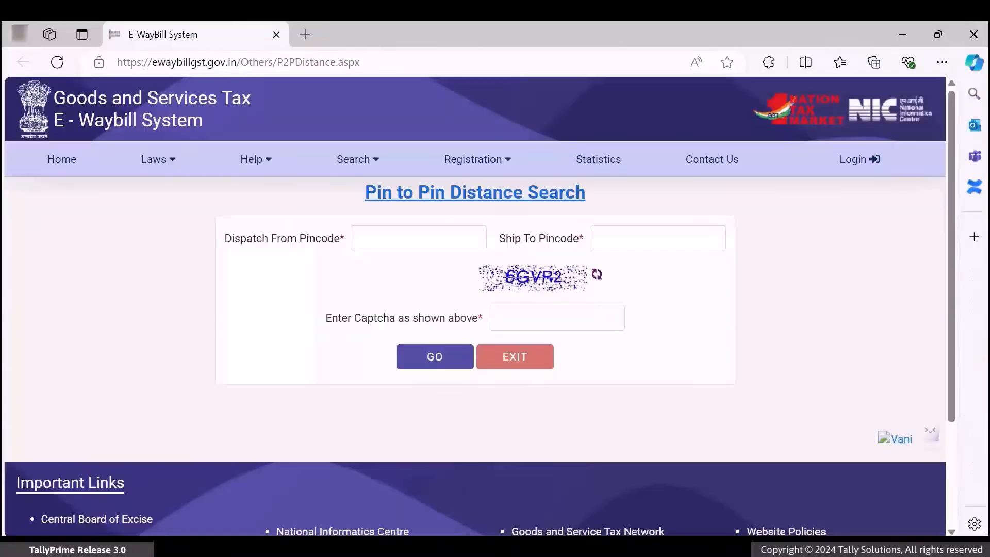
pyautogui.click(419, 238)
pyautogui.write('247661')
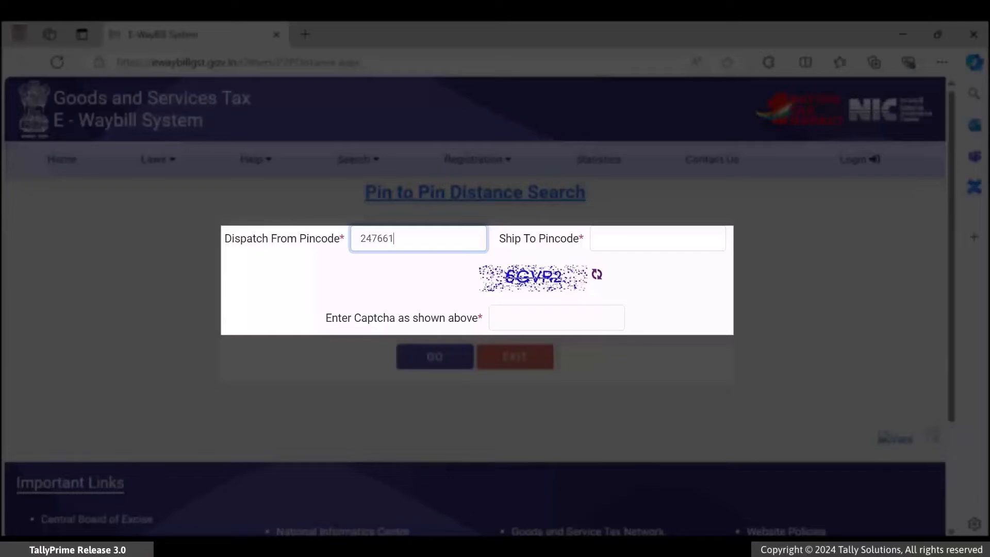
pyautogui.press('Tab')
pyautogui.write('249401')
pyautogui.press('Tab')
pyautogui.write('6GVP2')
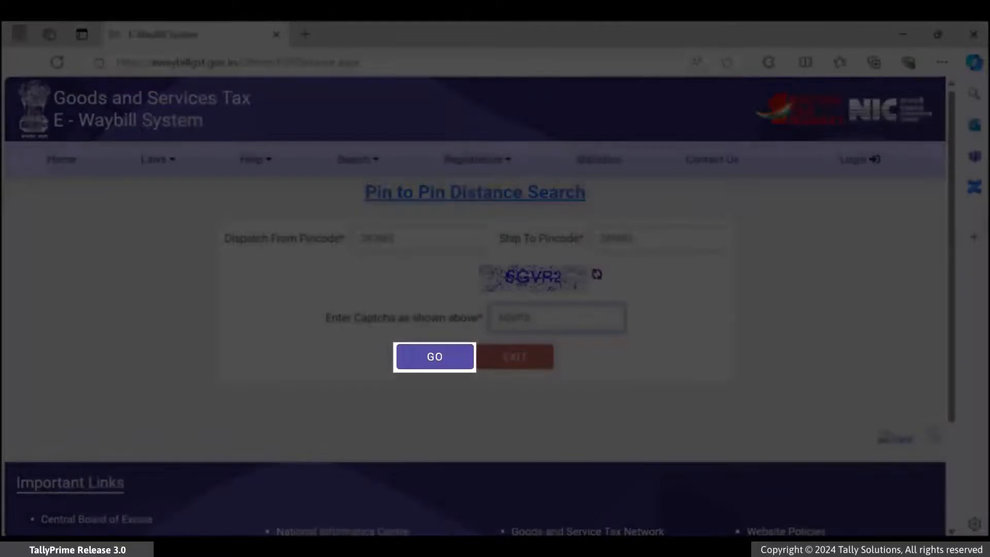
pyautogui.click(435, 357)
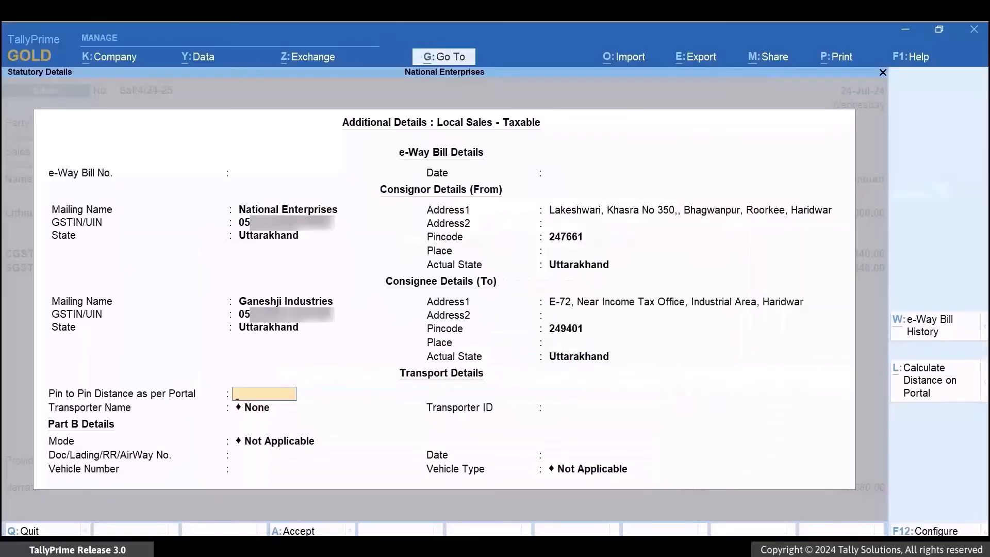
# Enter a 40 km distance, create transporter LTS Roadways, and type its transporter ID.
pyautogui.write('40')
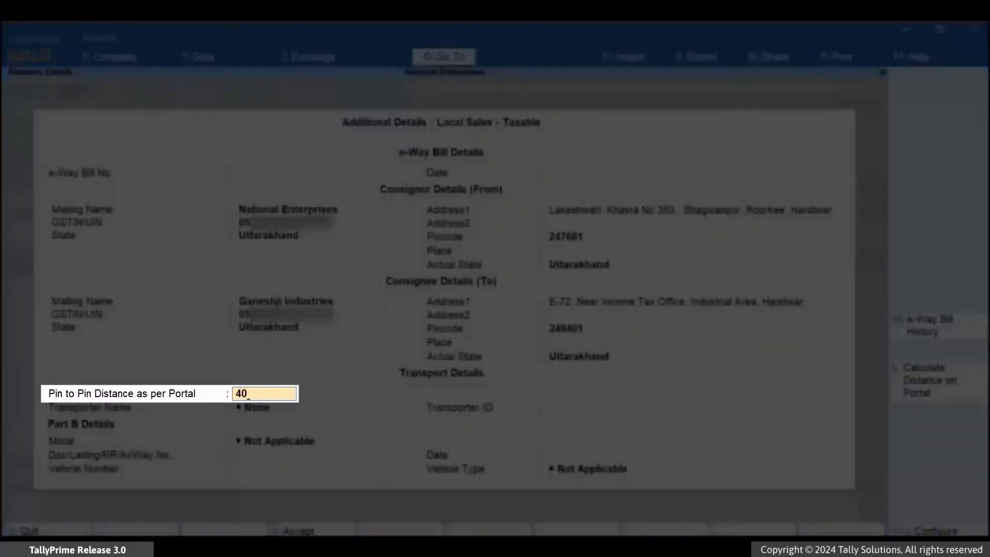
pyautogui.press('Return')
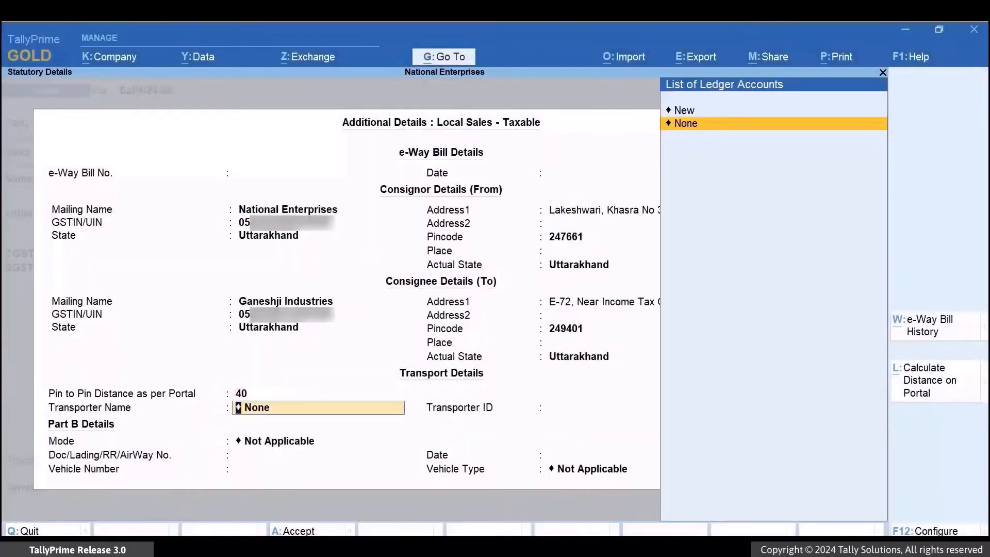
pyautogui.press('Up')
pyautogui.press('Return')
pyautogui.write('LTS Roadways')
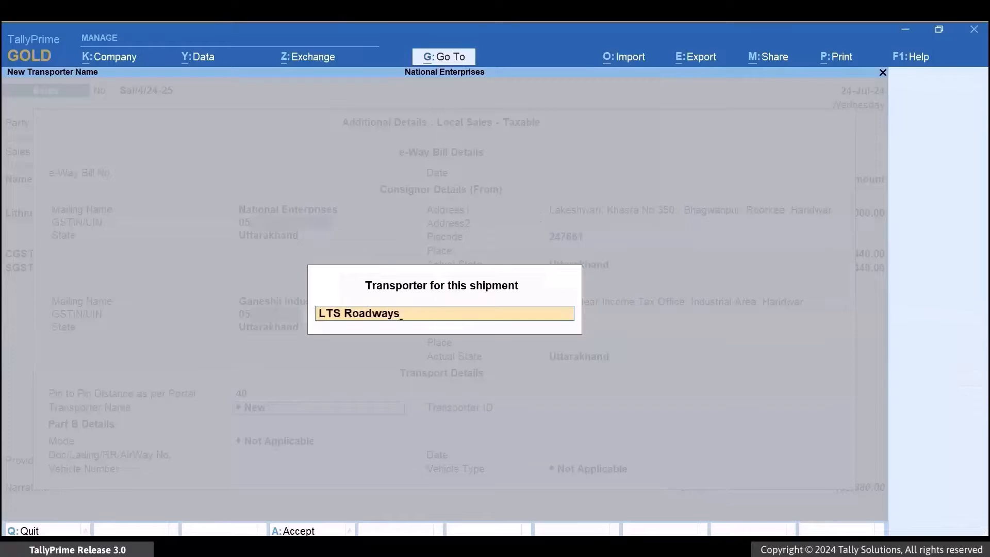
pyautogui.press('Return')
pyautogui.write('05')
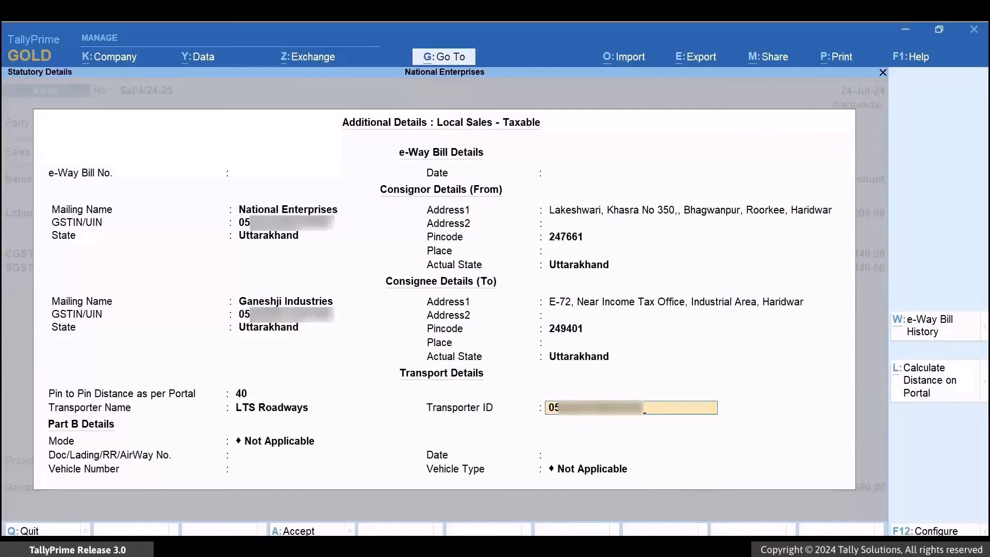
pyautogui.press('Return')
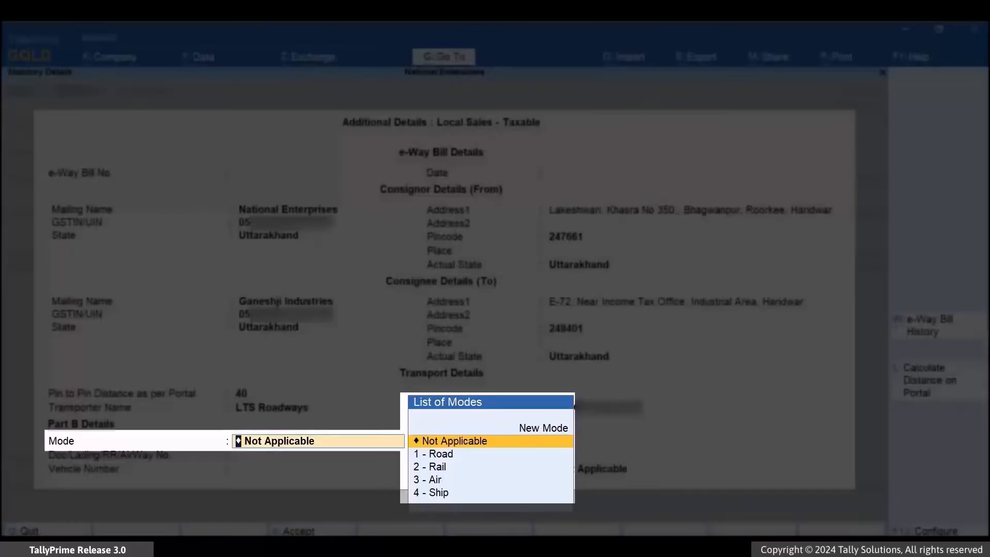
pyautogui.press('Down')
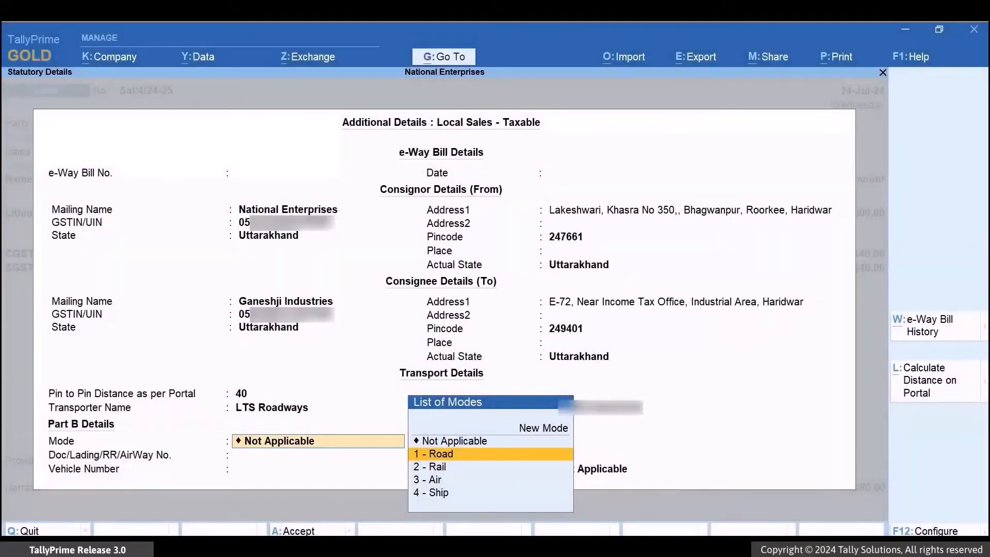
pyautogui.press('Return')
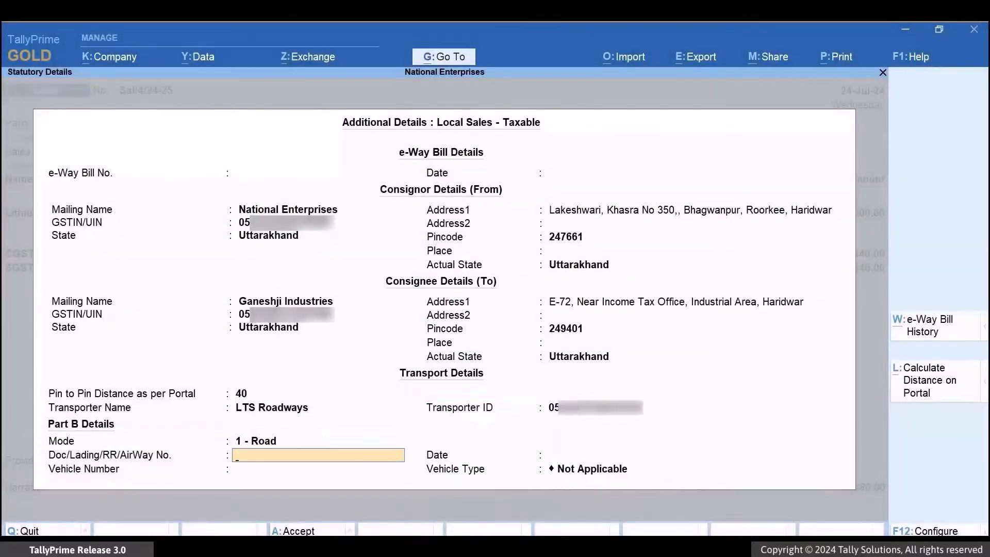
pyautogui.write('520')
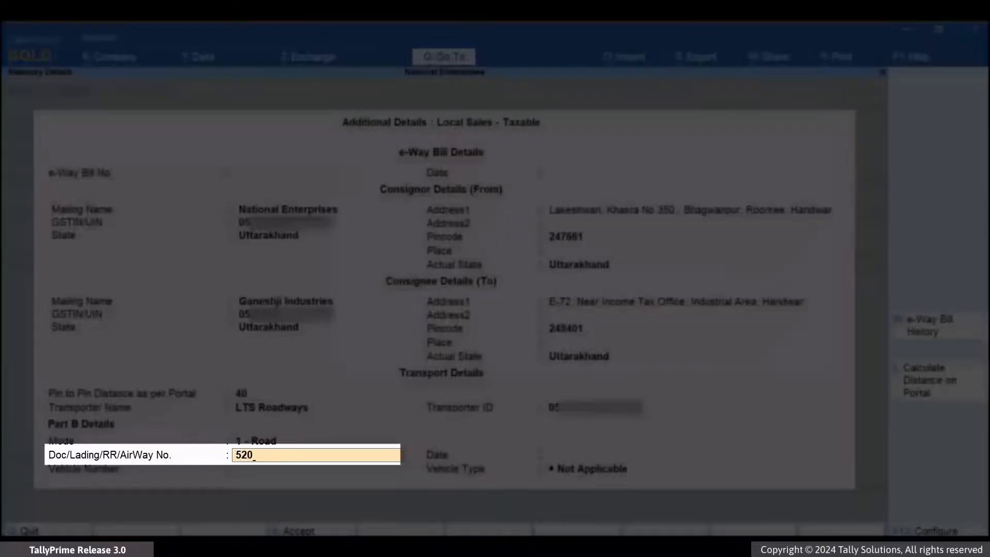
pyautogui.write('/24-25')
pyautogui.press('Return')
pyautogui.press('Return')
pyautogui.write('UK04AM19')
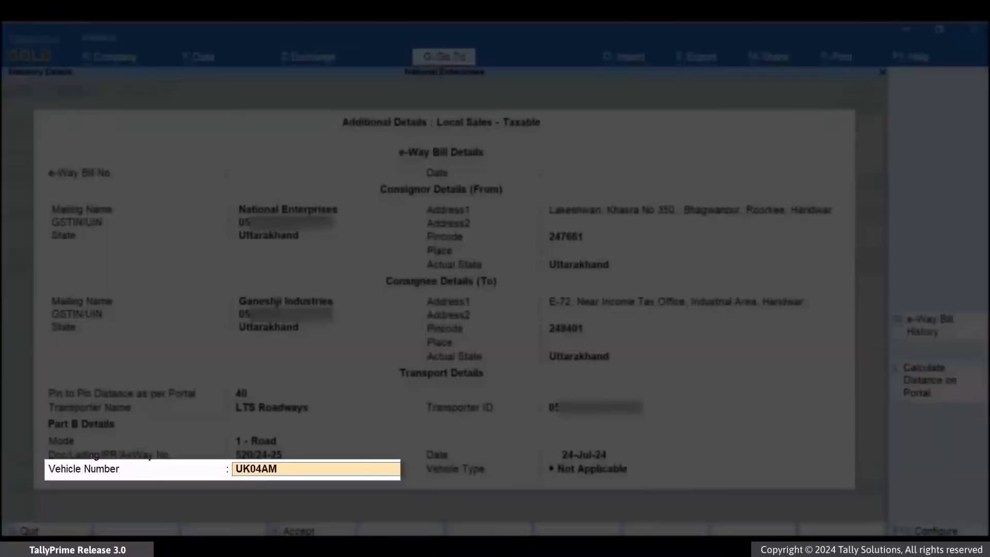
pyautogui.write('16')
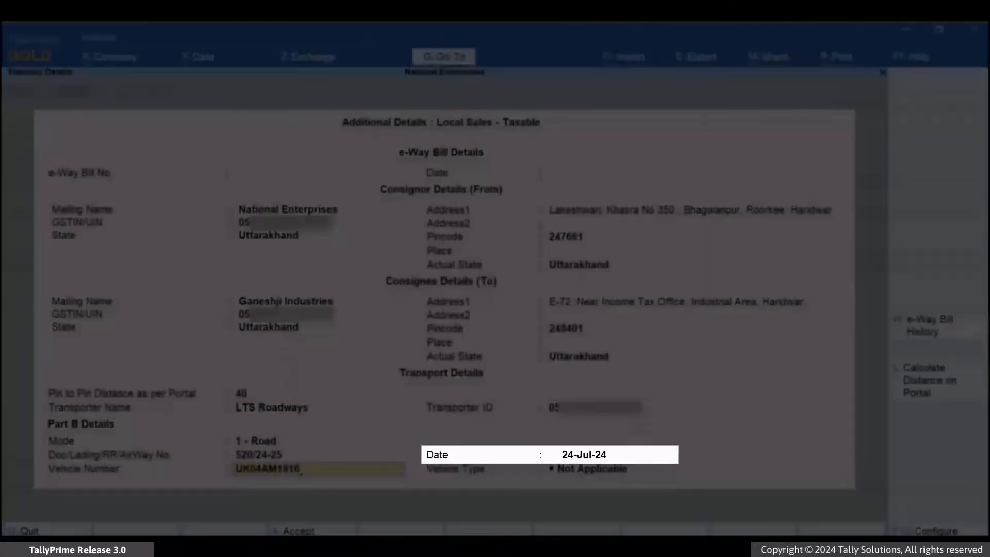
pyautogui.press('Return')
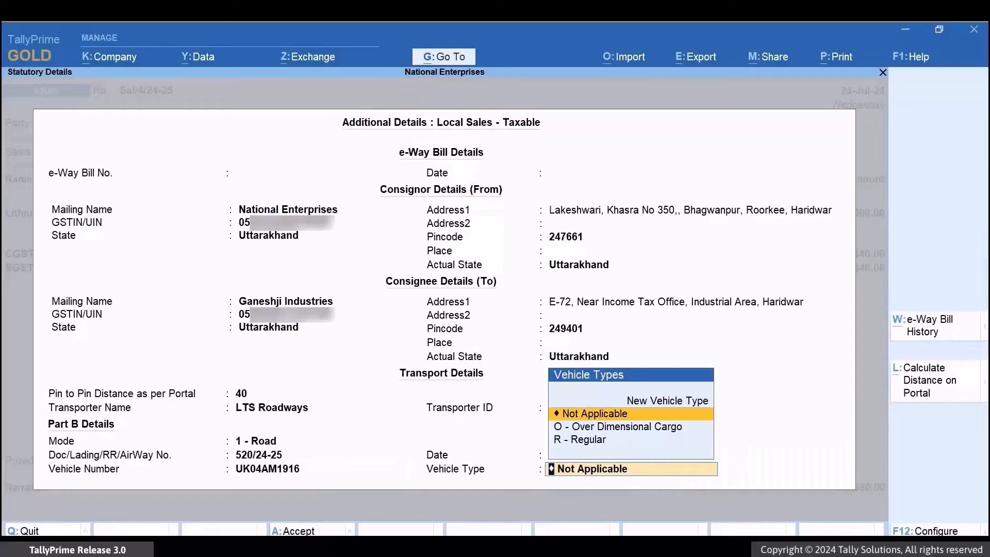
pyautogui.press('Down')
pyautogui.press('Down')
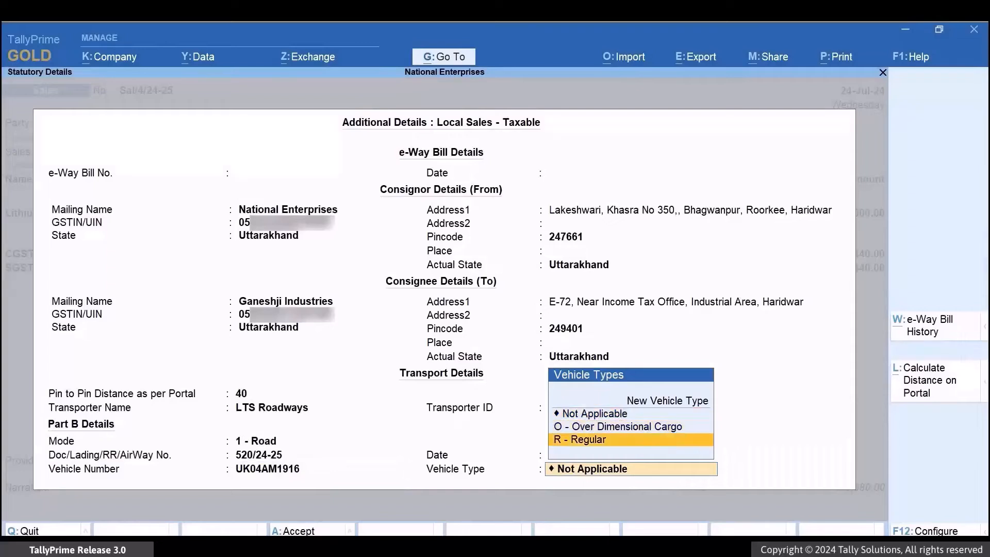
pyautogui.press('Return')
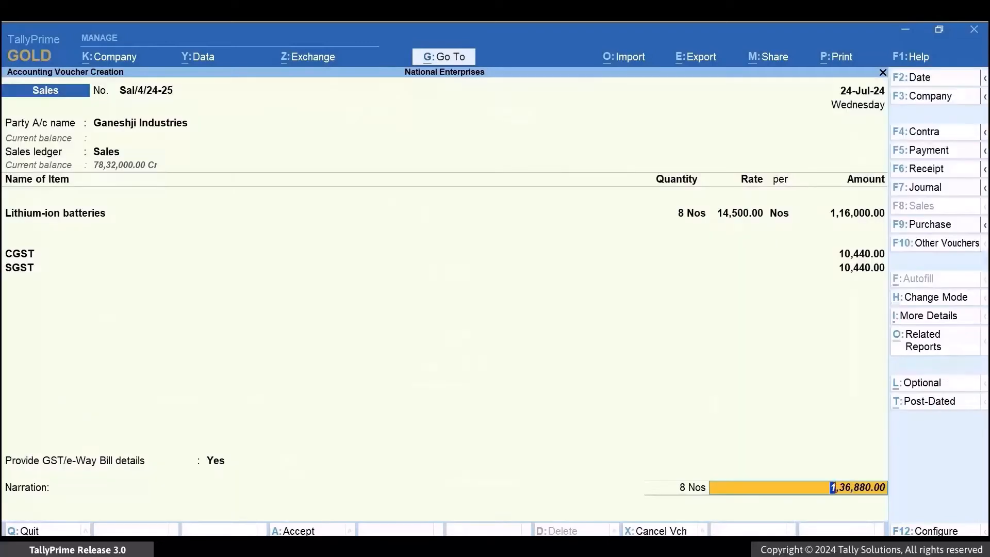
# Save the sales voucher, send it for e-Way Bill with the portal login, and return to Gateway of Tally.
pyautogui.press('Return')
pyautogui.press('Return')
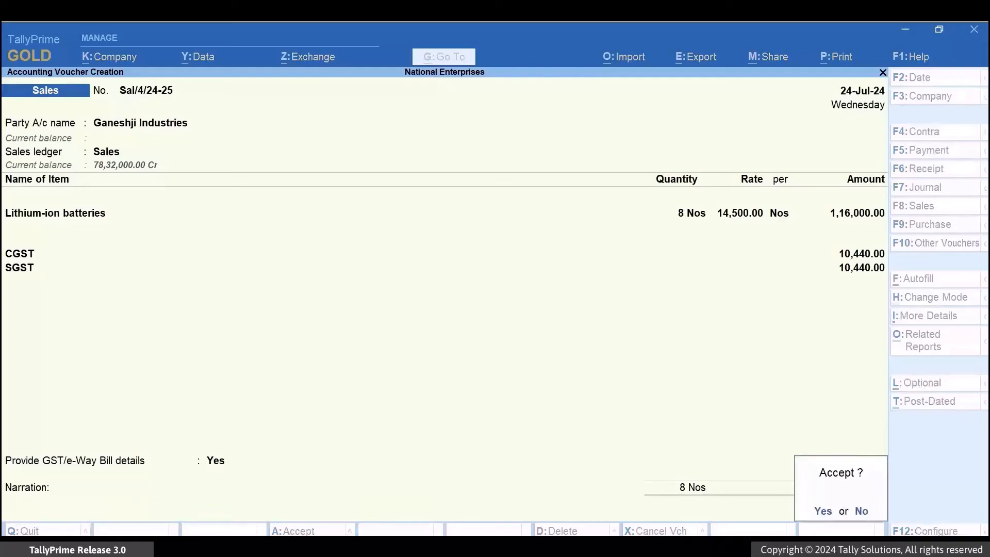
pyautogui.press('Return')
pyautogui.press('Return')
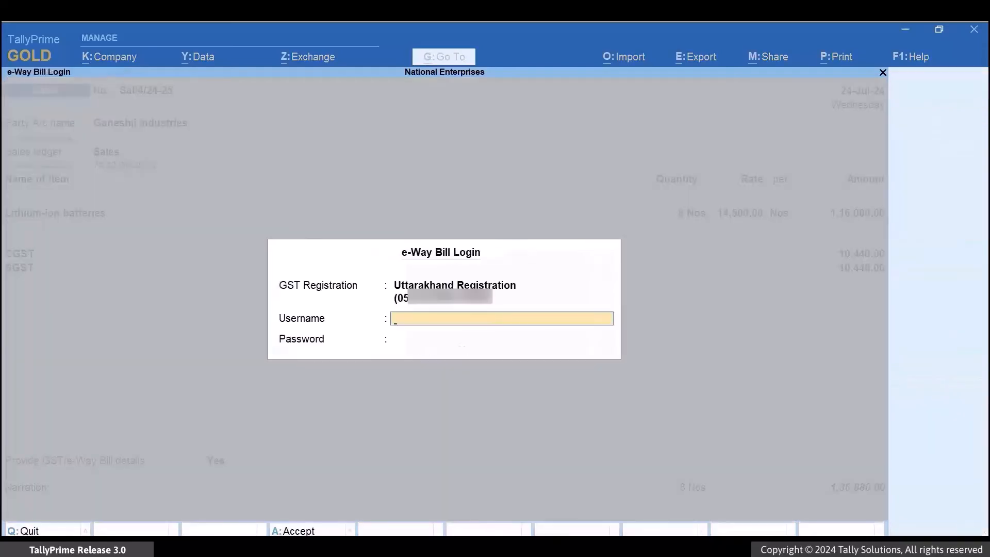
pyautogui.hotkey('ctrl', 'v')
pyautogui.press('Return')
pyautogui.write('********')
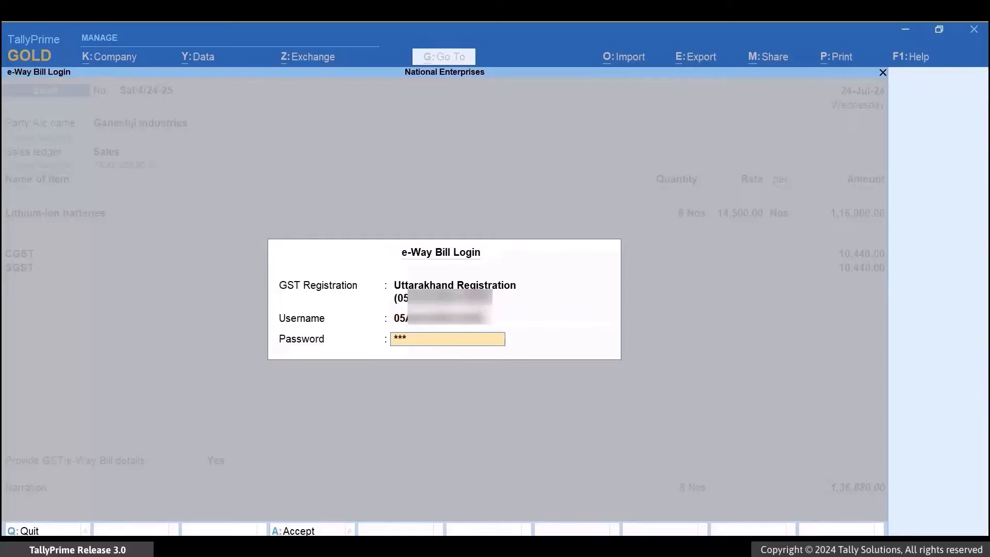
pyautogui.press('Return')
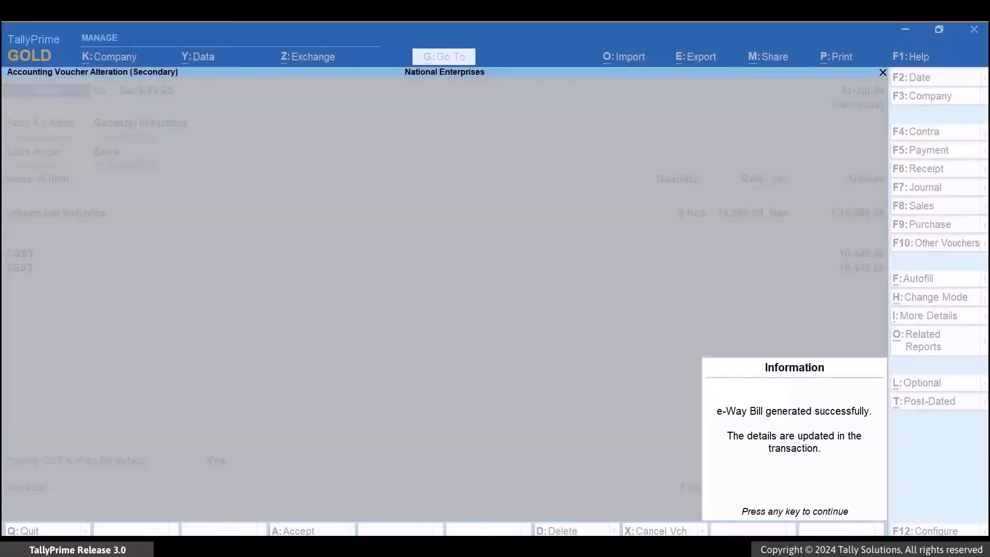
pyautogui.press('Return')
pyautogui.press('Escape')
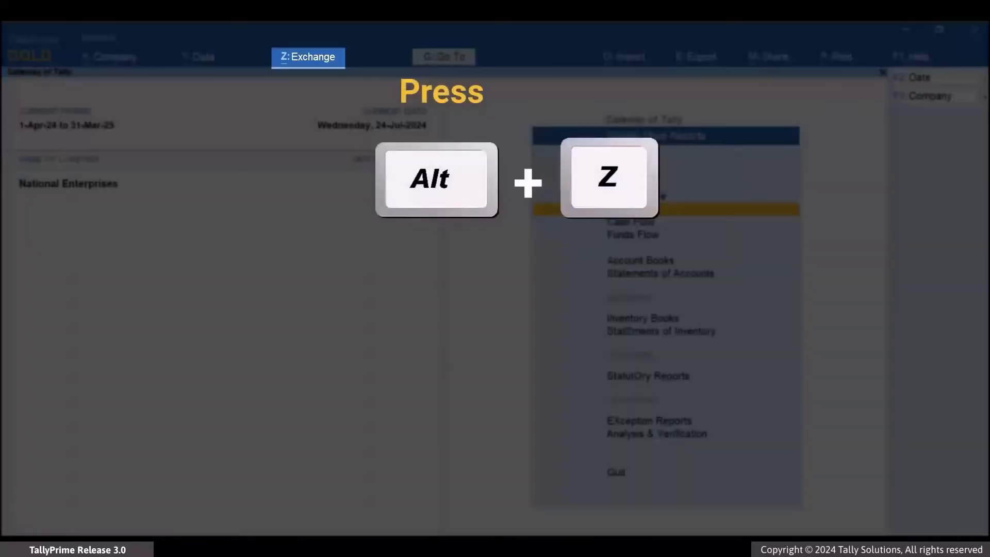
# Export the three pending sales vouchers from Send for e-Way Bill and confirm generating their e-Way Bills.
pyautogui.hotkey('alt', 'z')
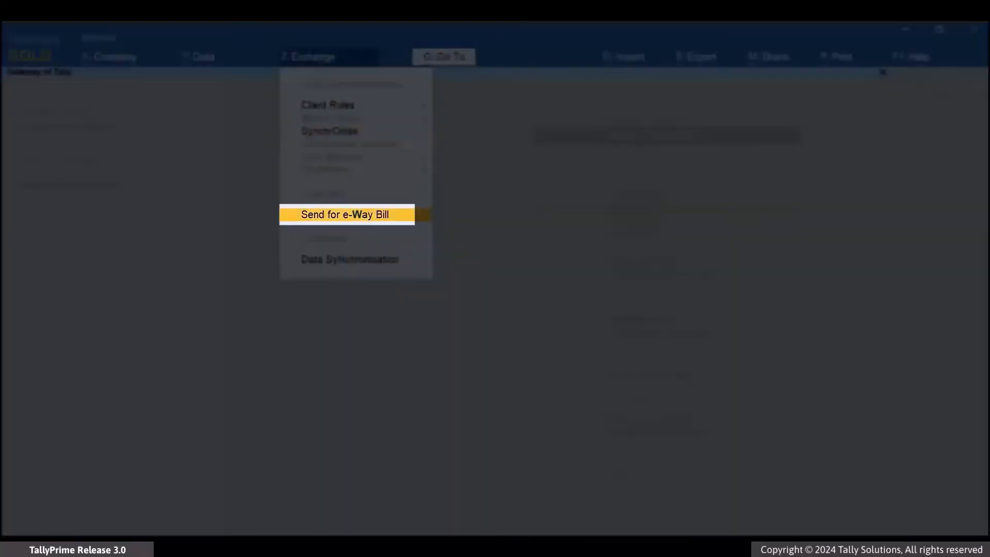
pyautogui.press('Return')
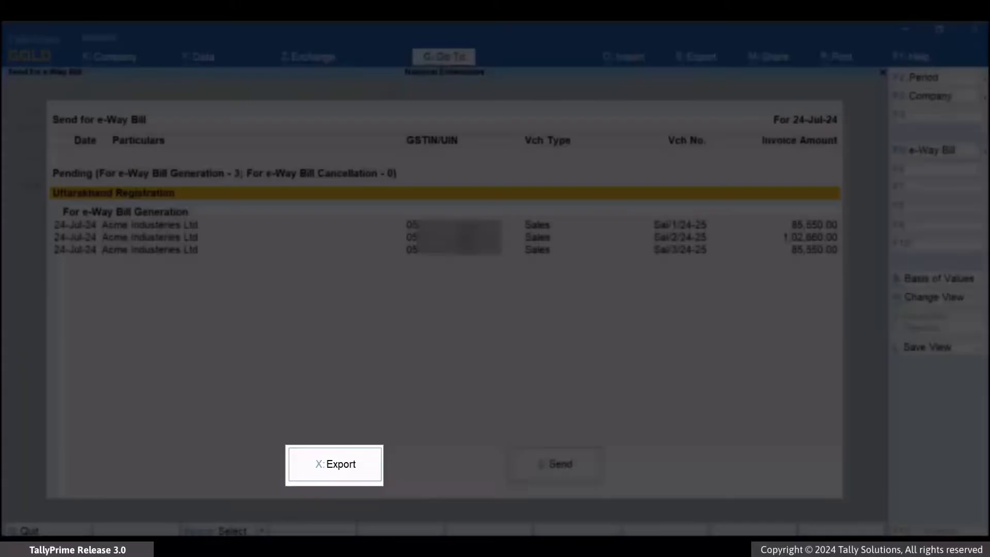
pyautogui.press('x')
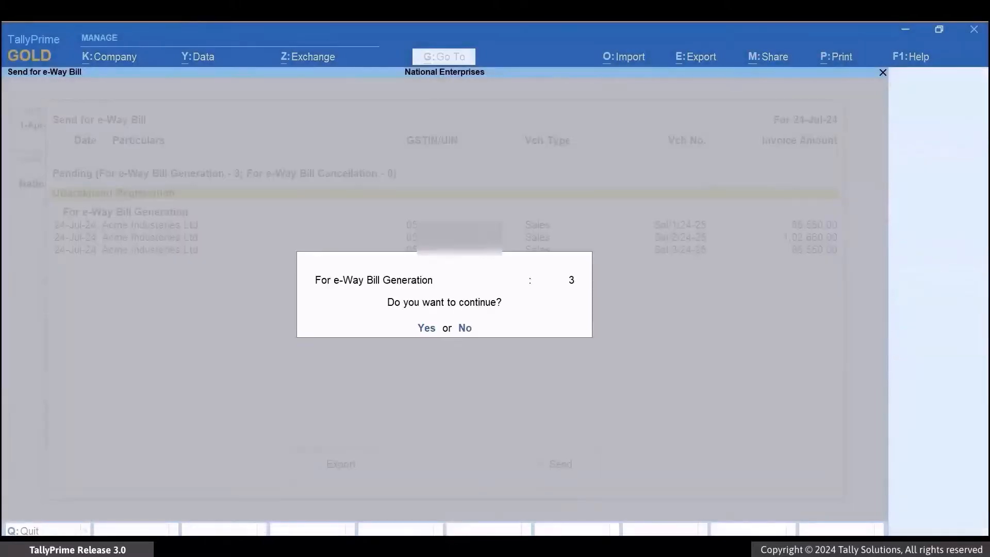
pyautogui.press('y')
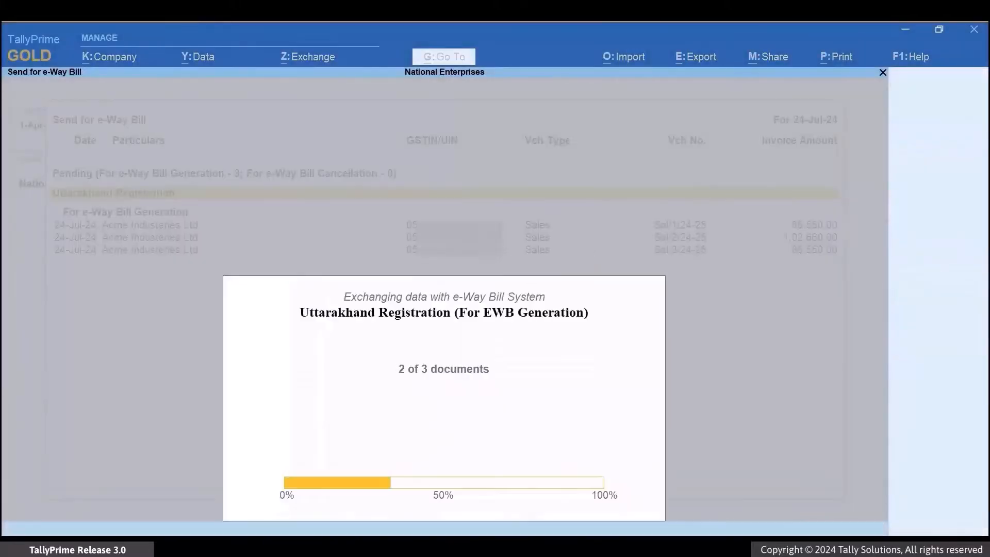